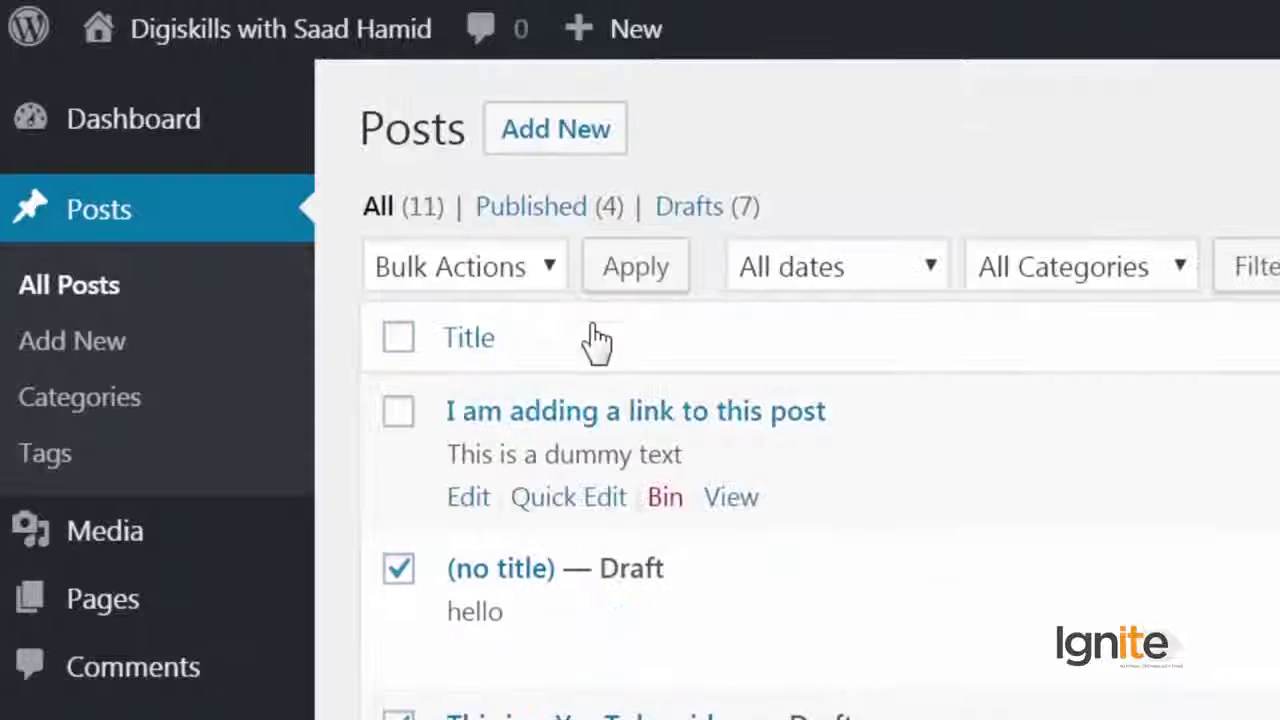
# - Move the selected draft posts to the bin in bulk and open the list of binned posts
pyautogui.click(537, 271)
pyautogui.click(537, 388)
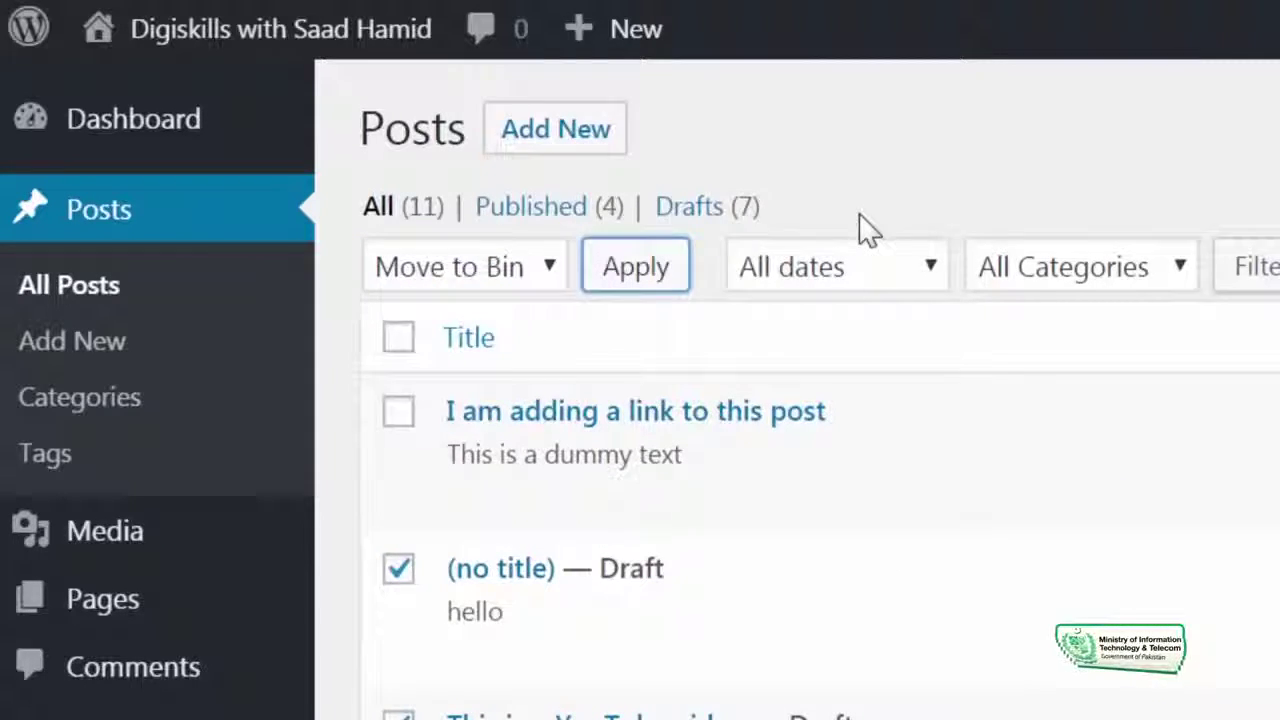
pyautogui.click(800, 323)
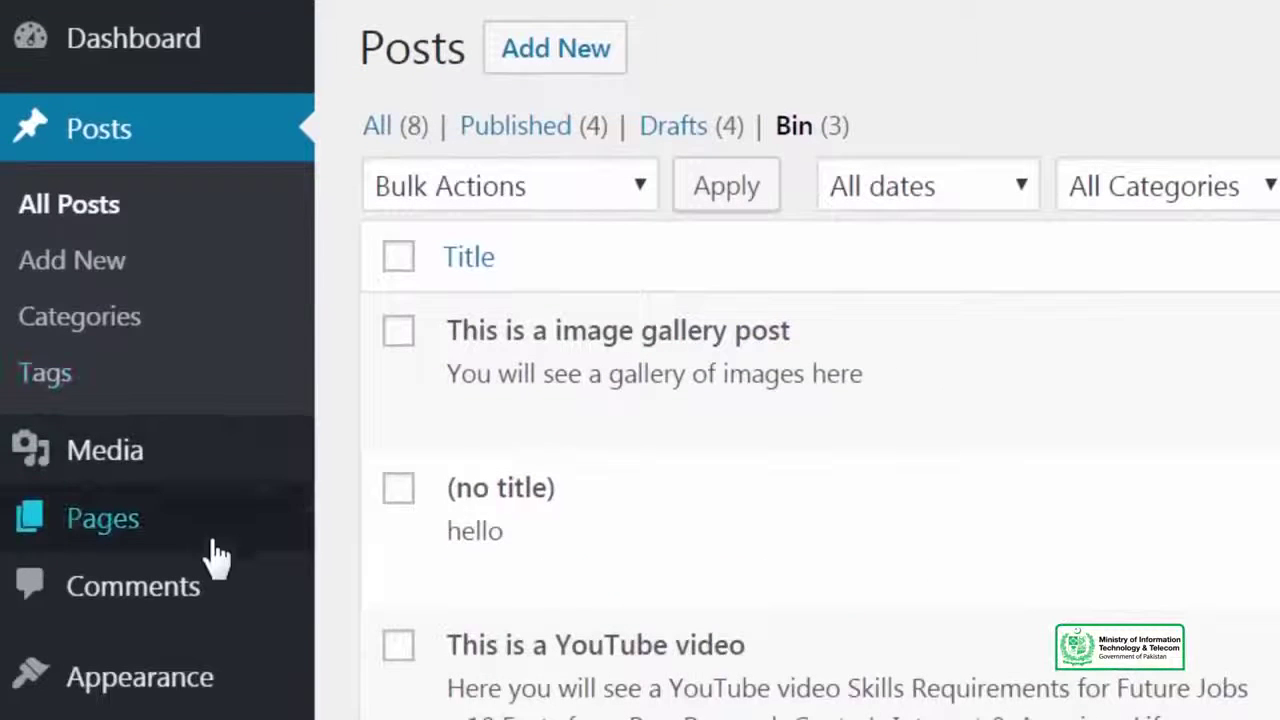
# - Move the Blog page to the bin from the pages list
pyautogui.moveTo(217, 548)
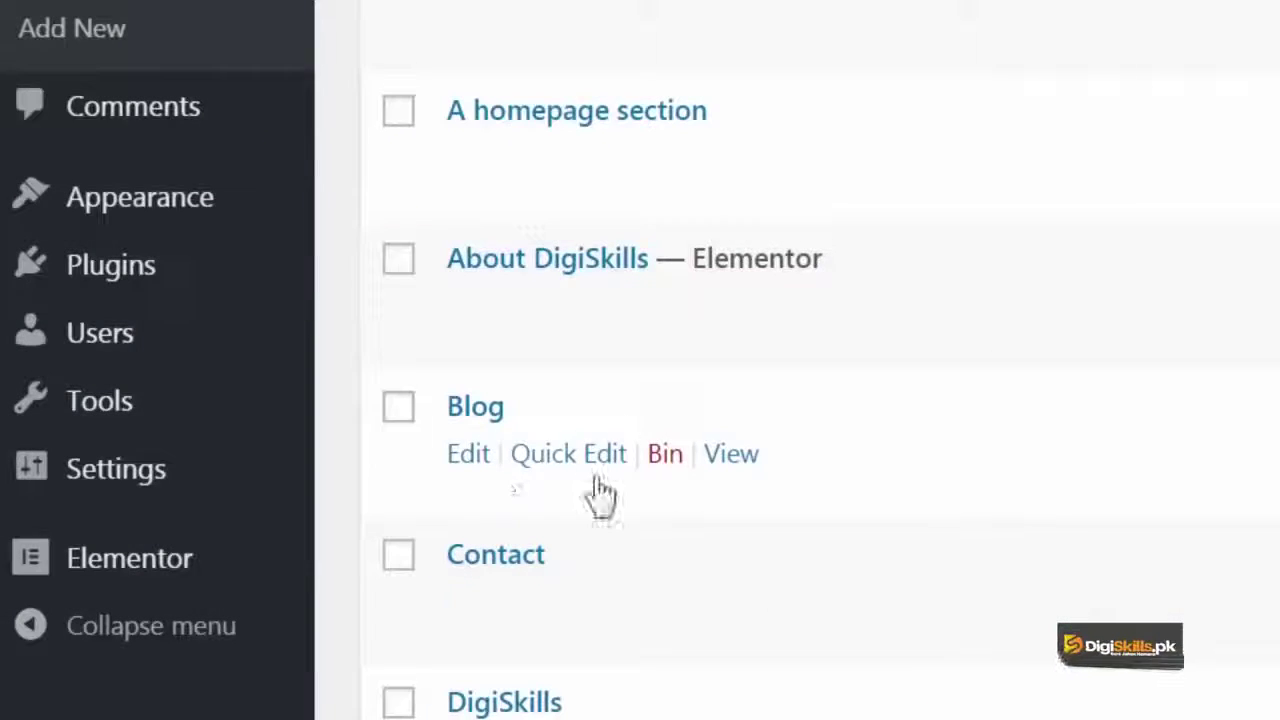
pyautogui.click(664, 455)
# - Restore the image gallery post and the untitled "hello" post from the posts bin with a bulk action
pyautogui.moveTo(265, 185)
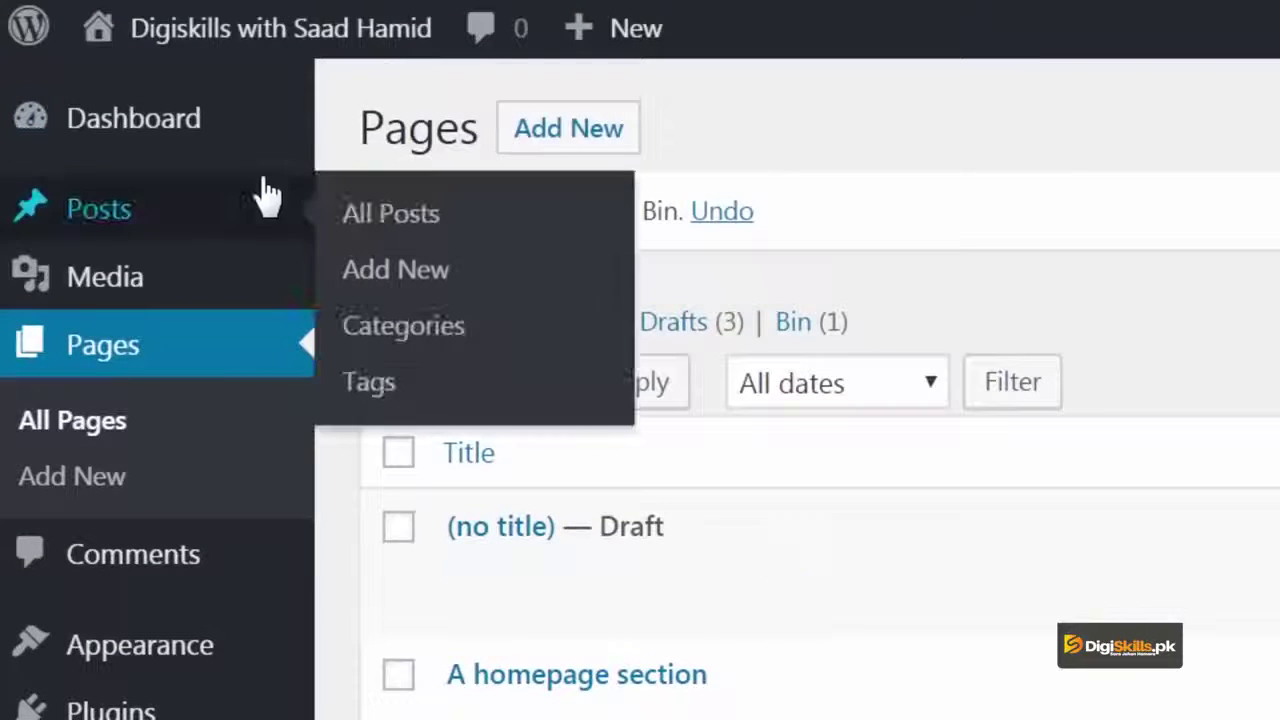
pyautogui.click(397, 228)
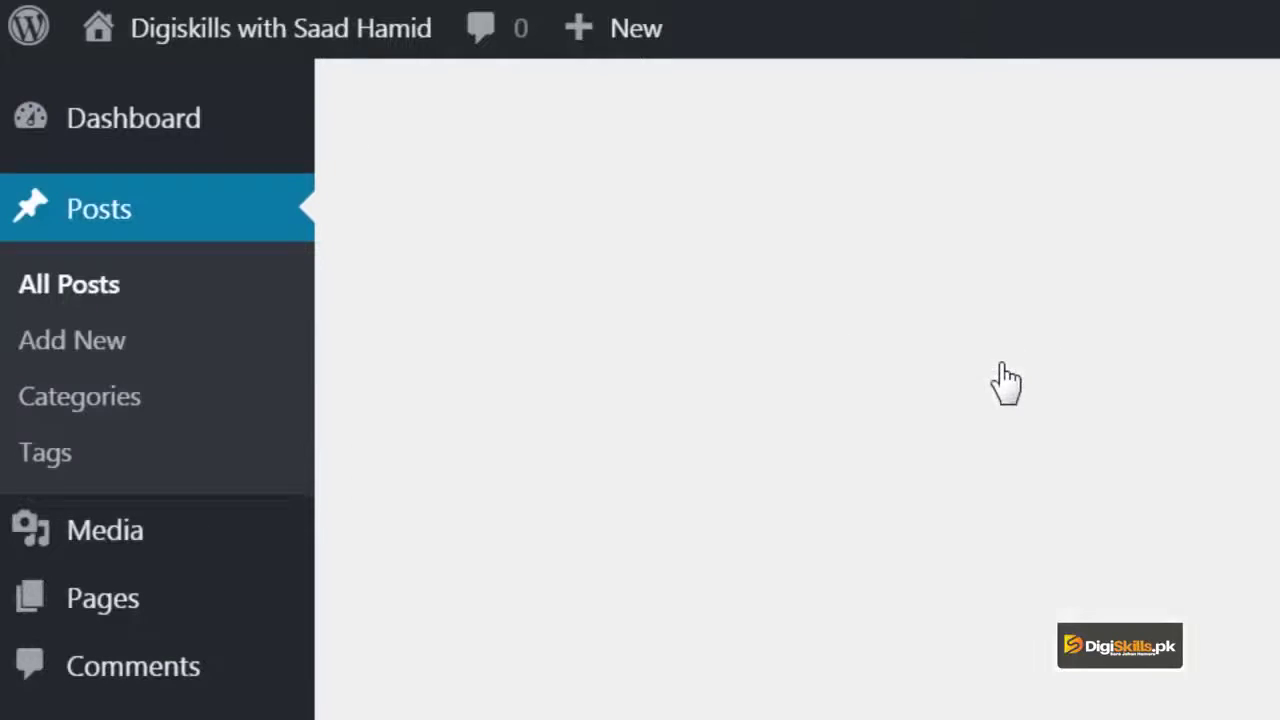
pyautogui.click(815, 207)
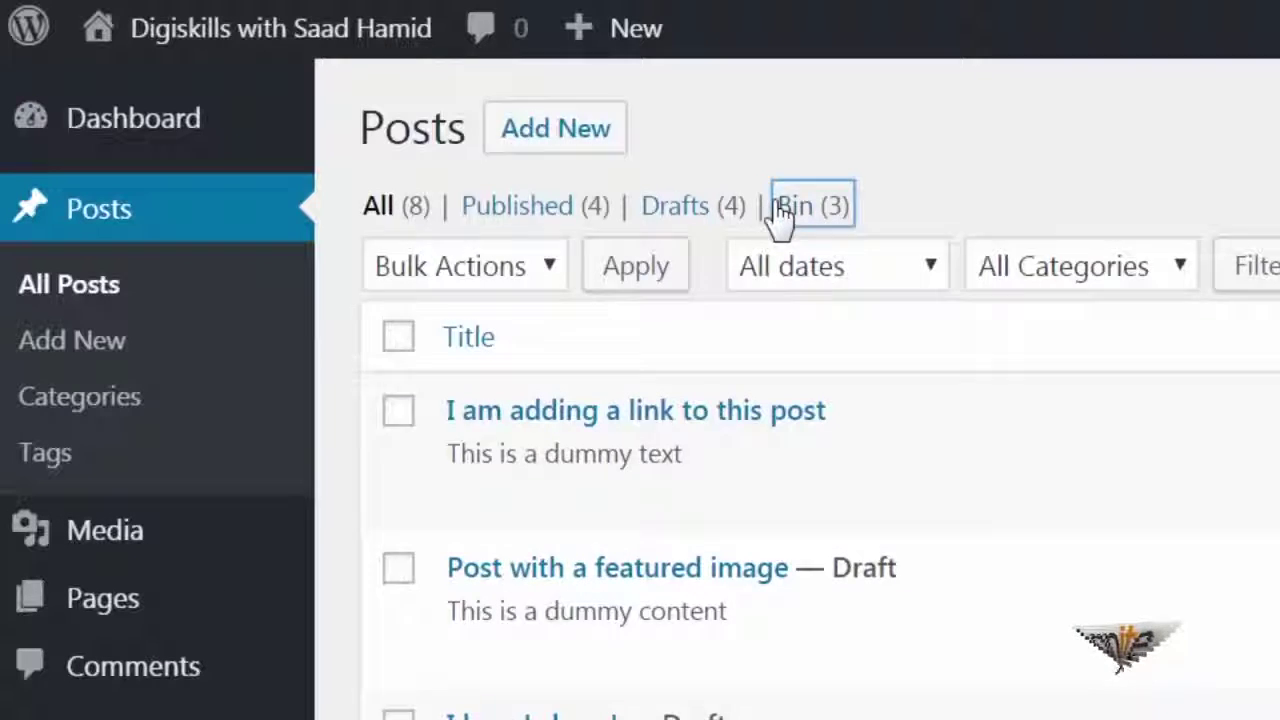
pyautogui.click(402, 566)
pyautogui.click(405, 409)
pyautogui.click(460, 266)
pyautogui.click(557, 349)
pyautogui.click(747, 276)
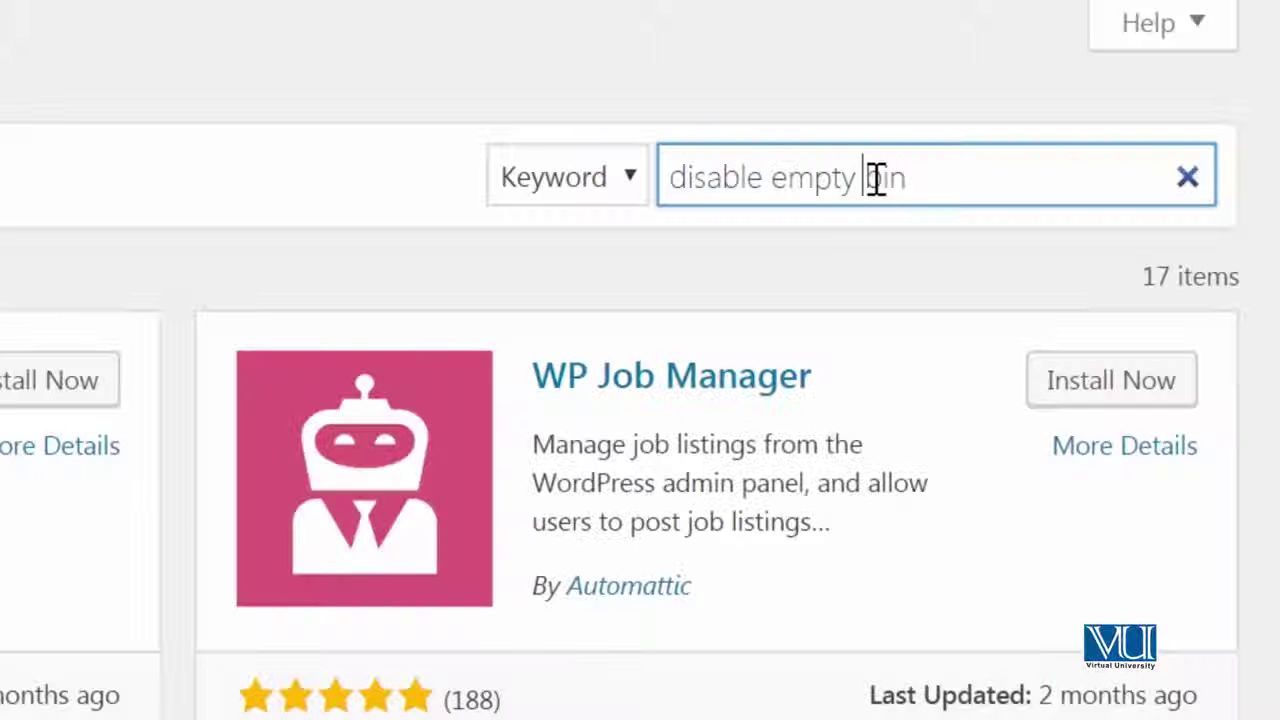
# - Search the plugin directory for "empty trash" and install the Disable Empty Trash and Automatically Empty Trash plugins
pyautogui.hotkey('ctrl', 'a')
pyautogui.write('empty tr')
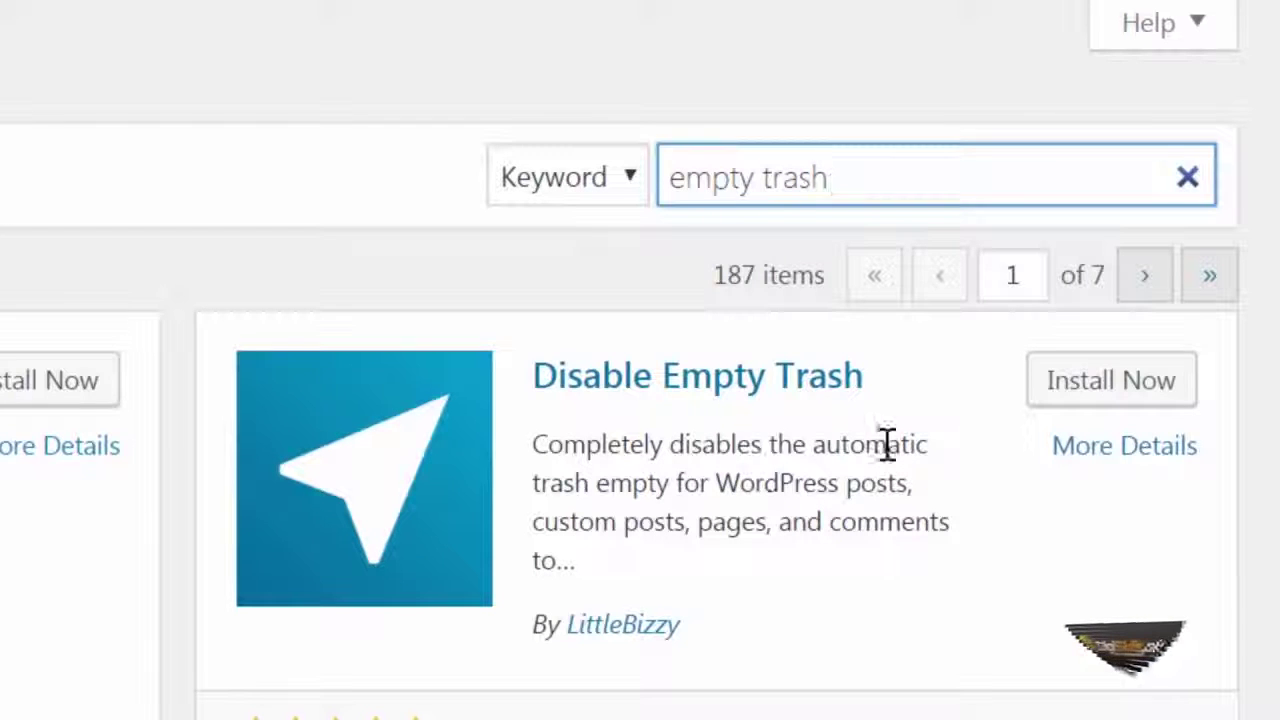
pyautogui.click(1106, 391)
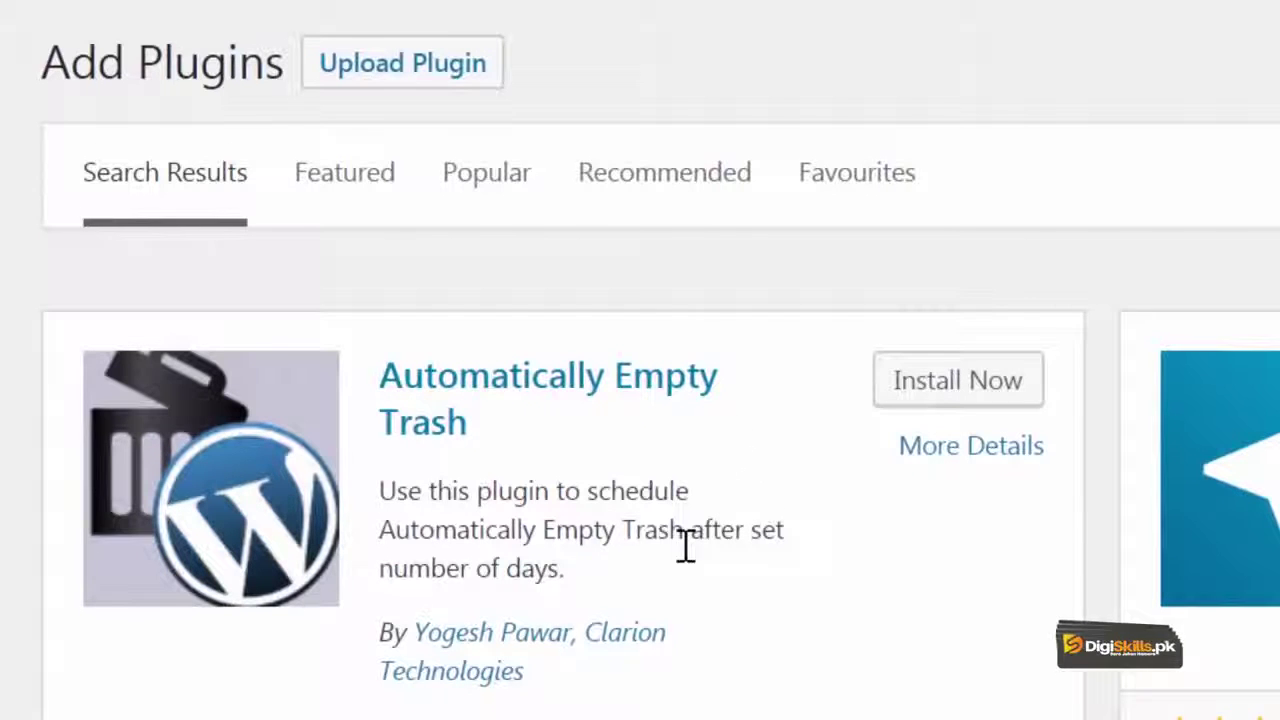
pyautogui.click(935, 390)
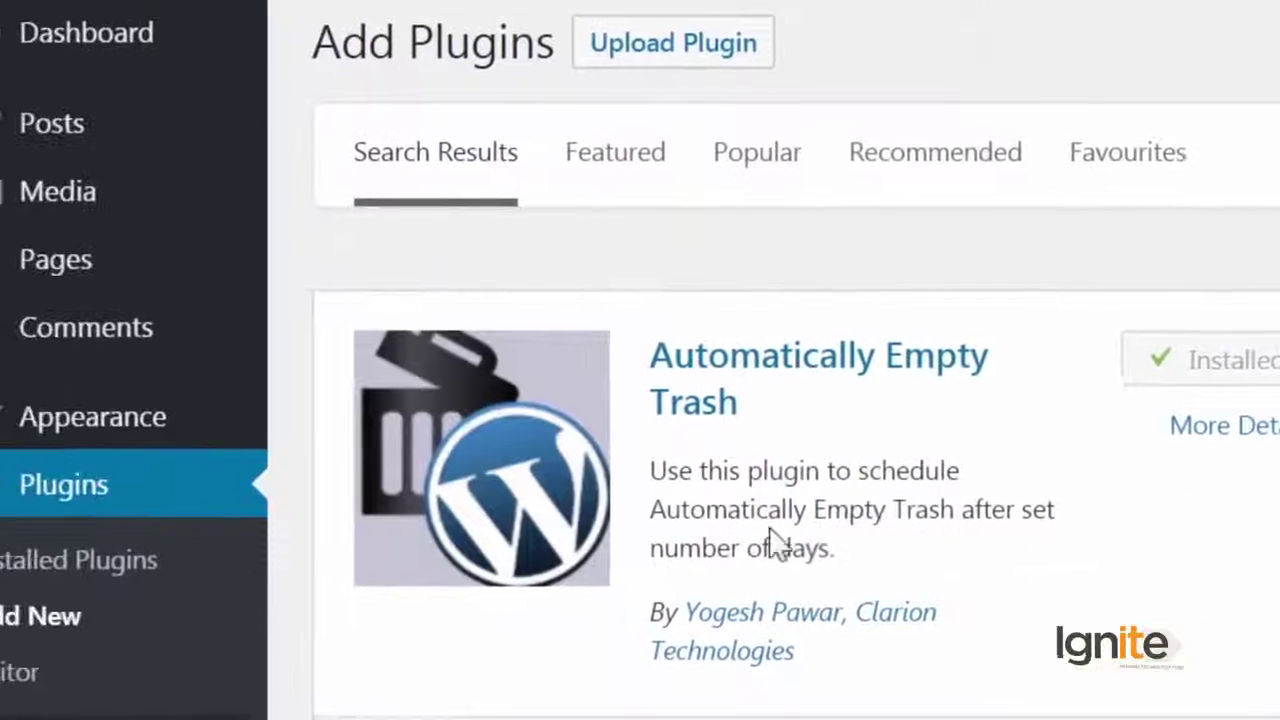
# - Deactivate the Elementor plugin in the installed plugins list, giving Other as the reason
pyautogui.click(232, 560)
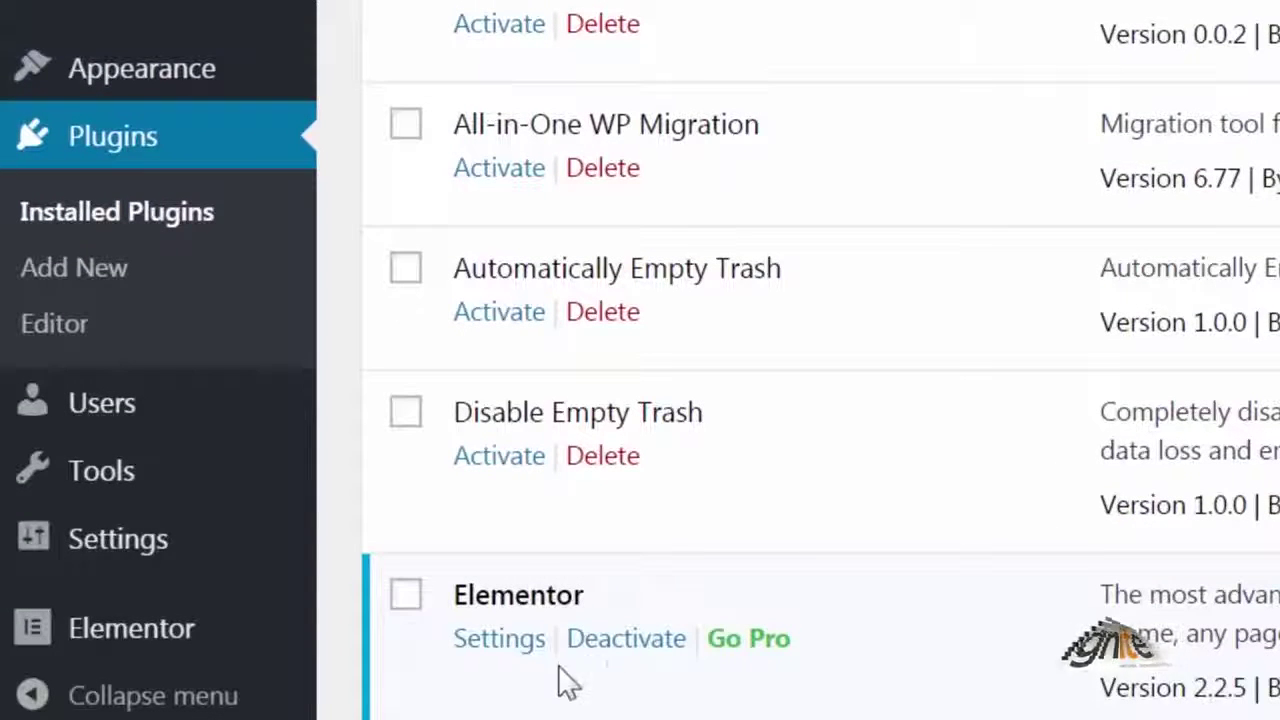
pyautogui.click(670, 646)
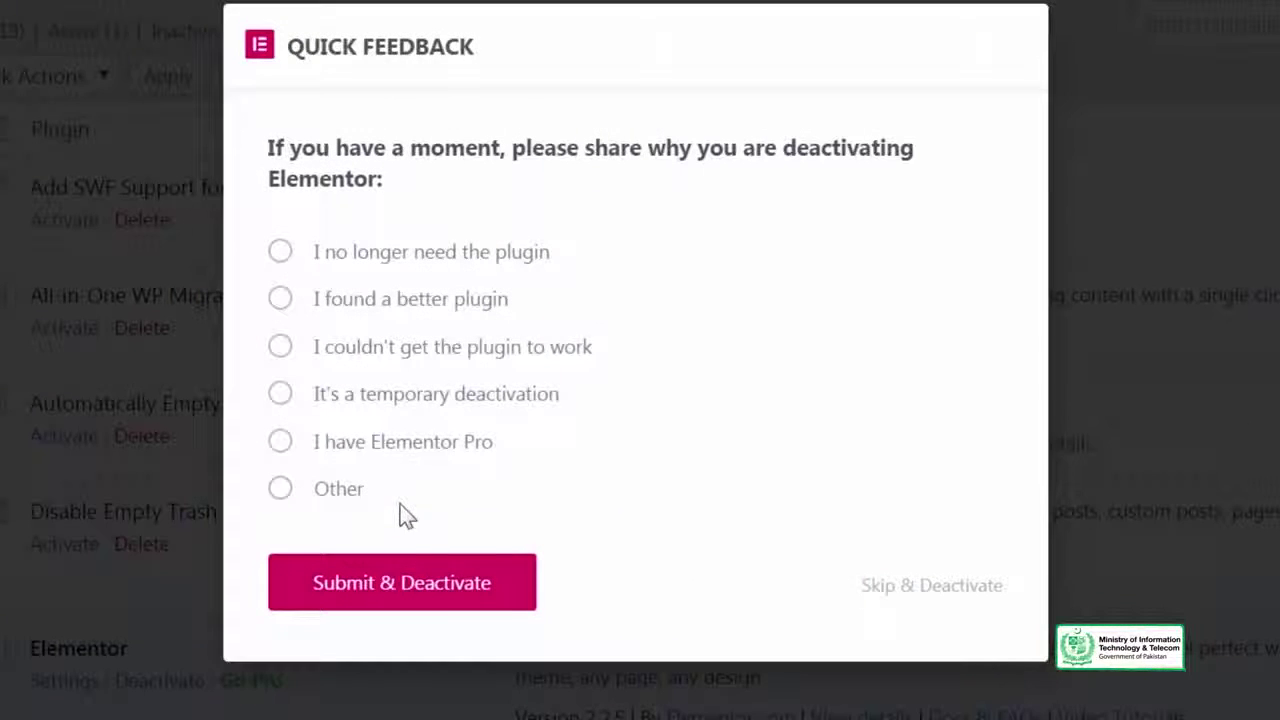
pyautogui.click(340, 495)
pyautogui.click(376, 660)
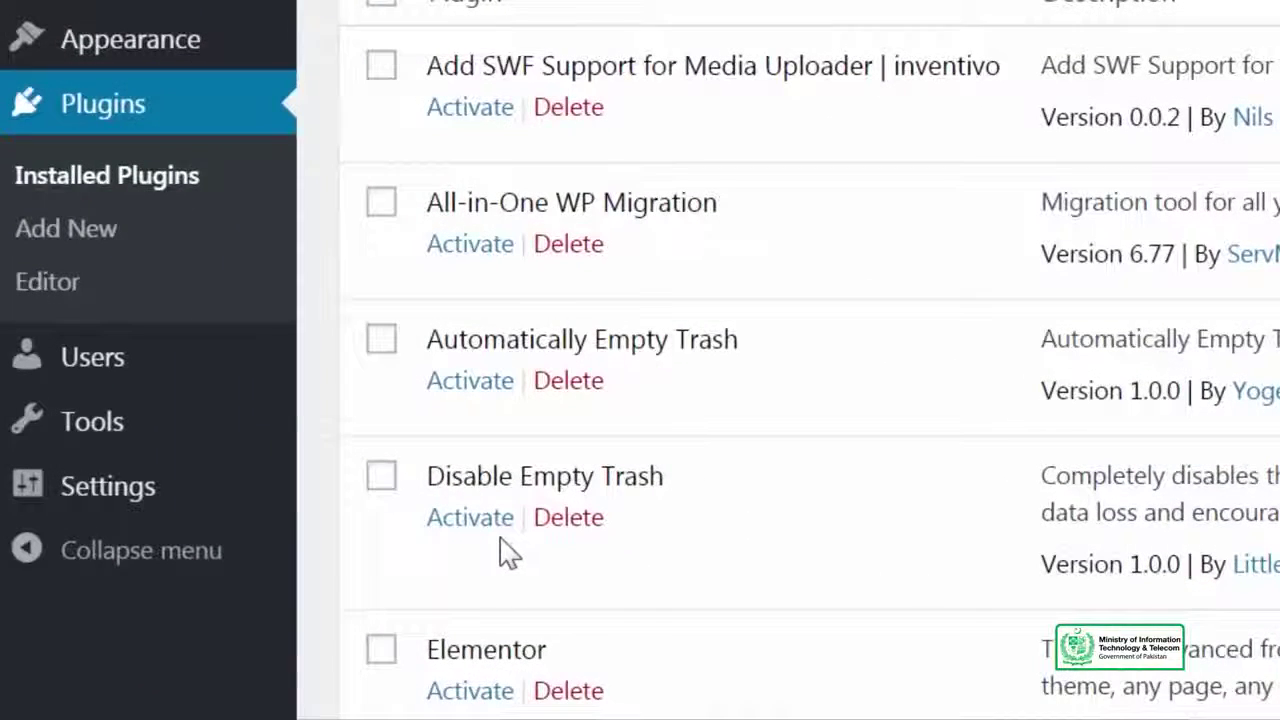
# - Activate the Disable Empty Trash plugin
pyautogui.click(489, 527)
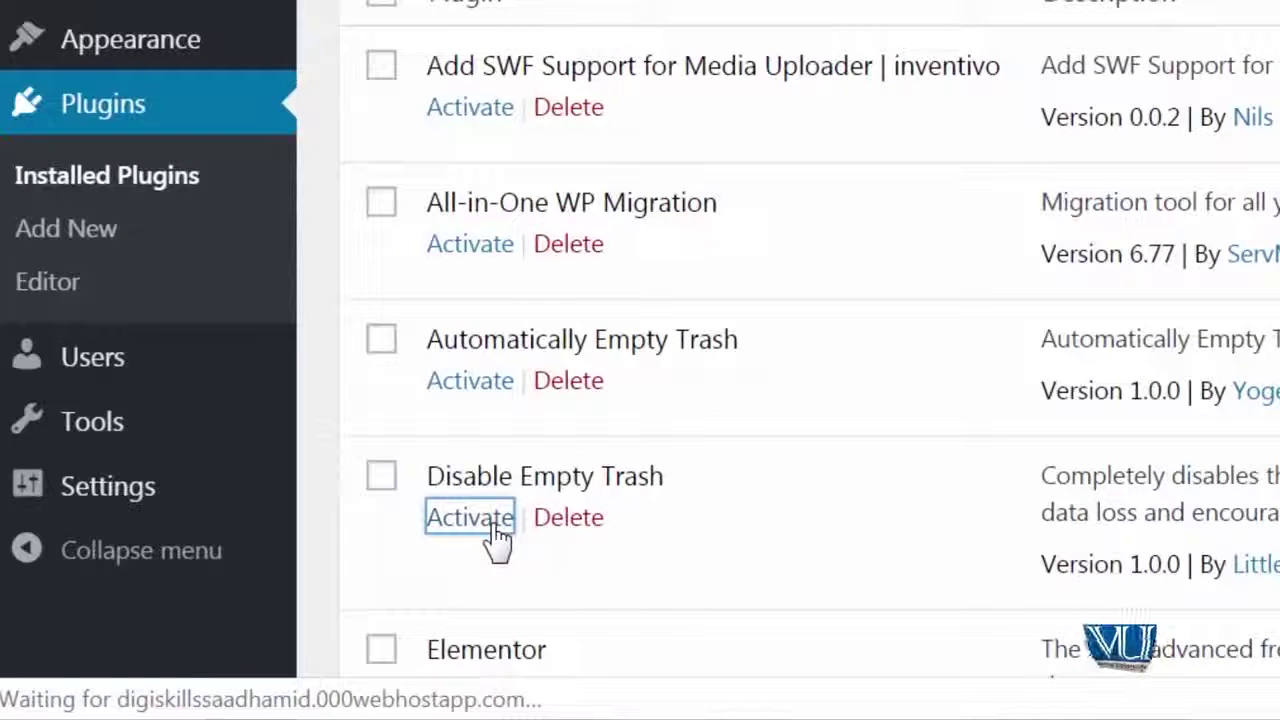
pyautogui.scroll(-2, 500, 543)
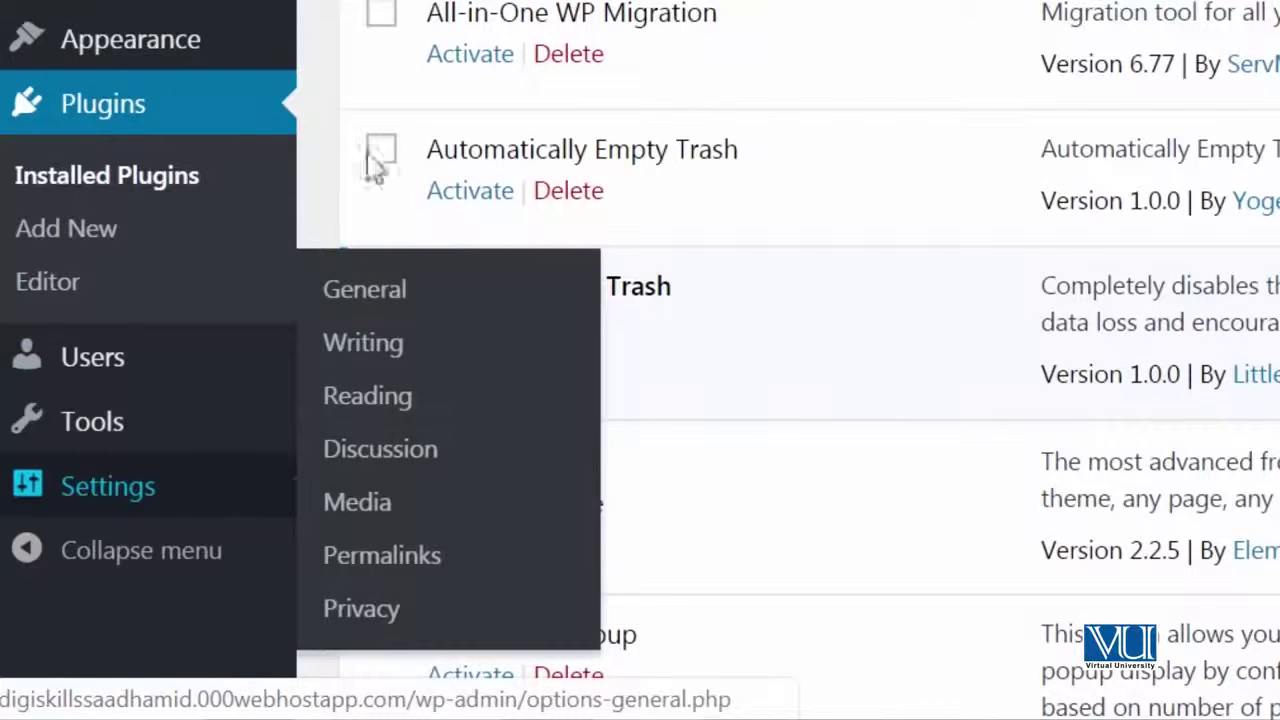
# - Open the list of binned posts and examine its bulk actions
pyautogui.scroll(5, 600, 300)
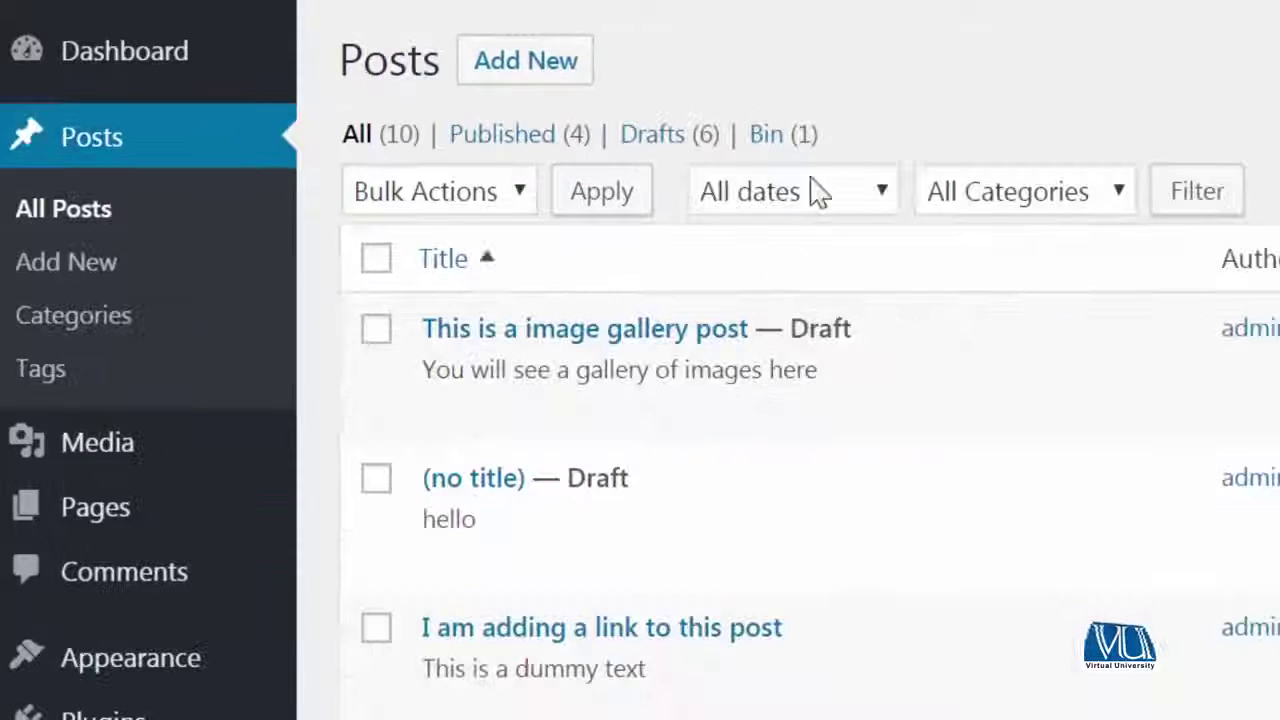
pyautogui.click(766, 133)
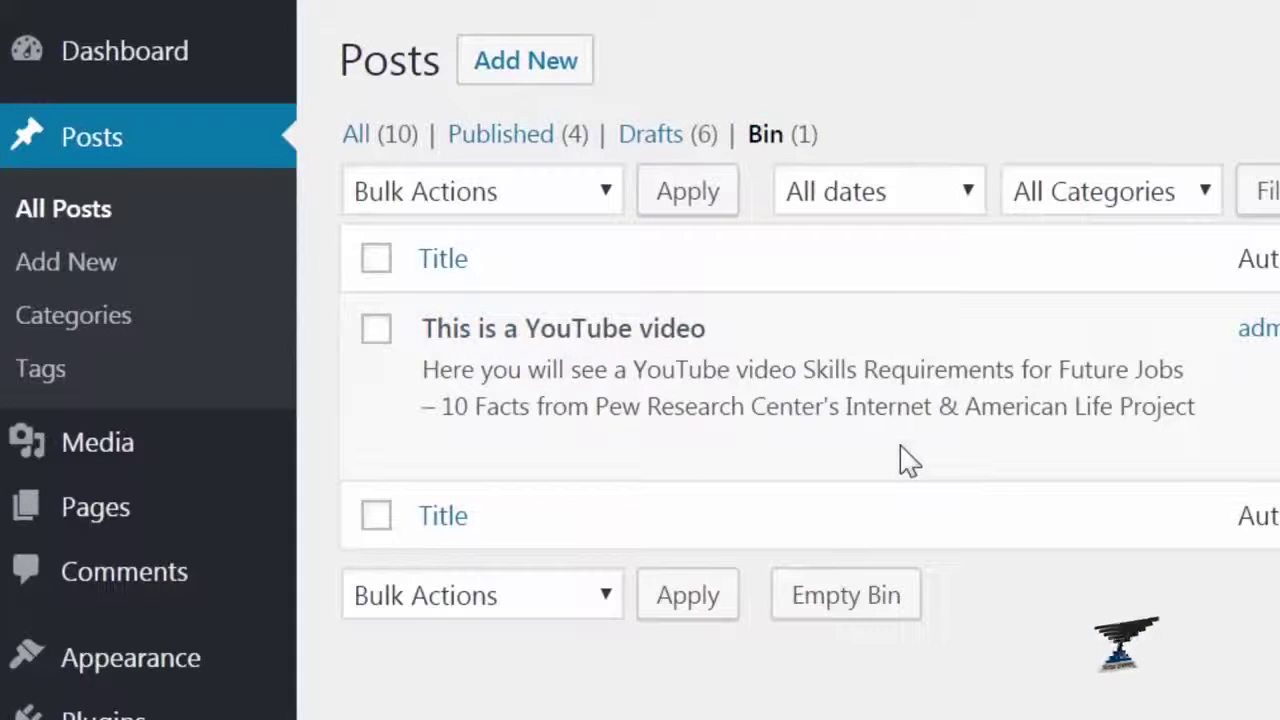
pyautogui.click(463, 214)
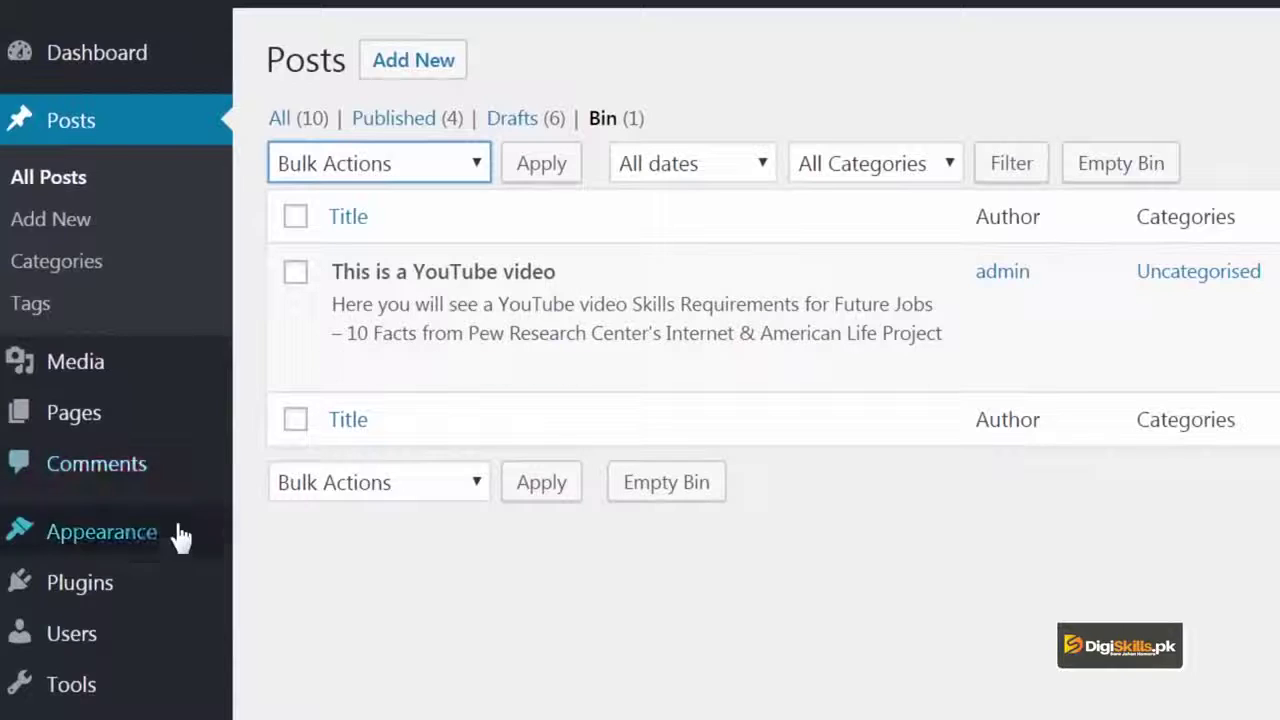
# - Return to the installed plugins and deactivate the Disable Empty Trash plugin
pyautogui.click(262, 590)
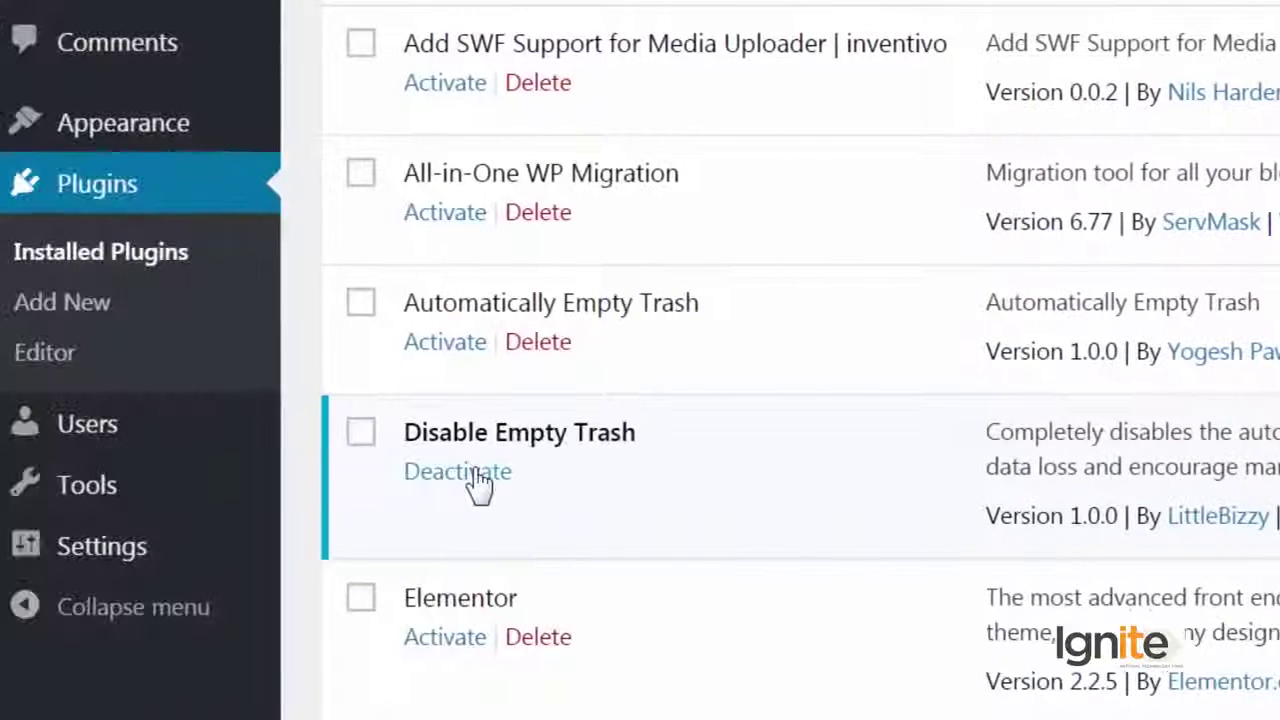
pyautogui.click(478, 474)
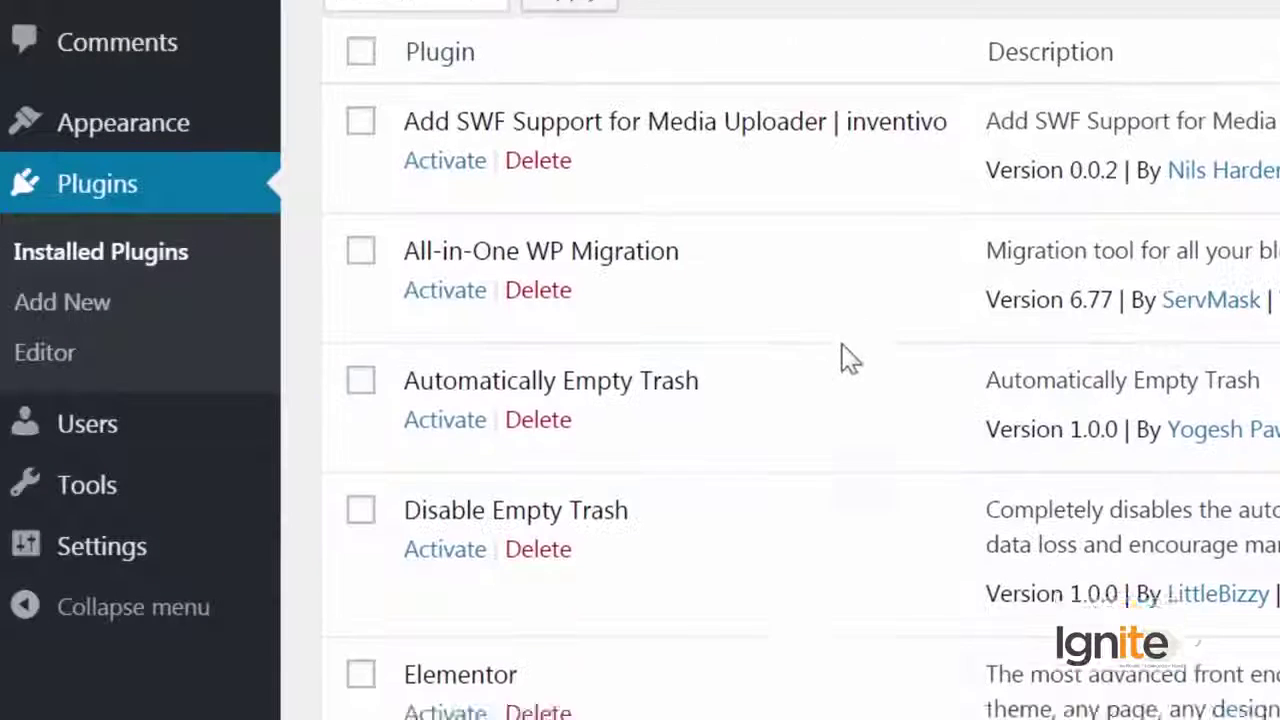
# - Search the plugin directory for "clone post" and install the Duplicate Post plugin
pyautogui.moveTo(245, 152)
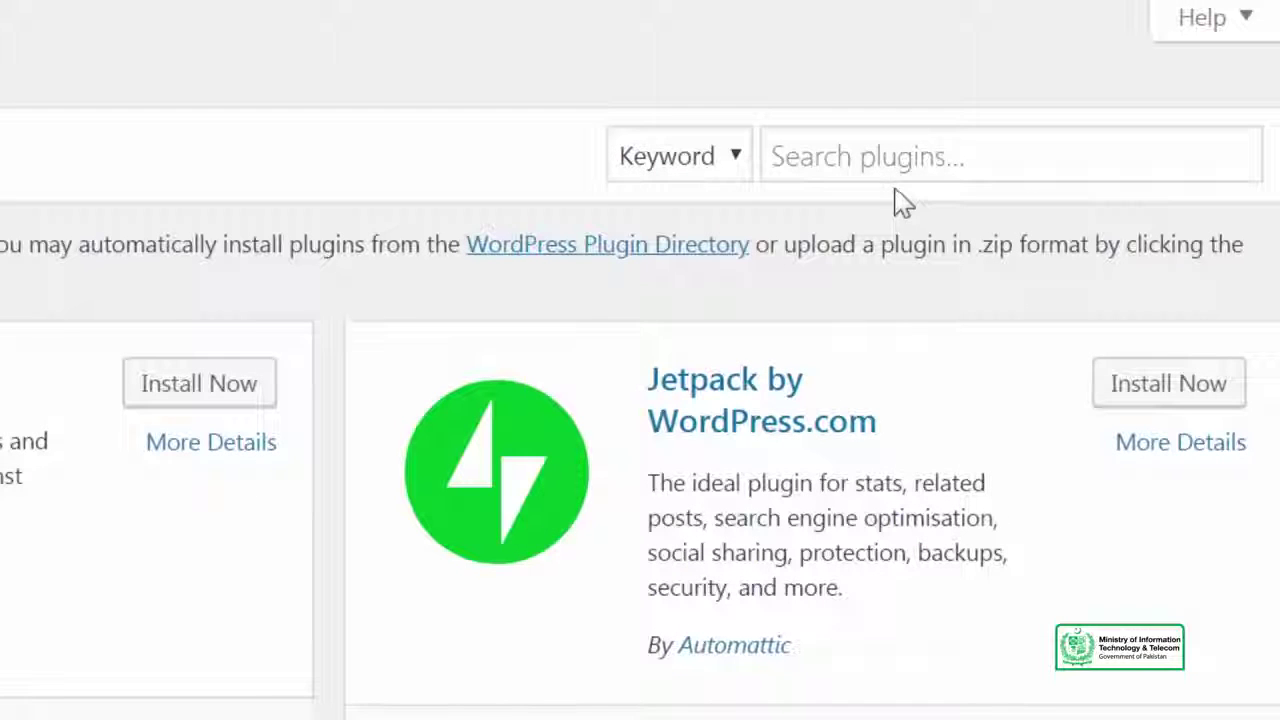
pyautogui.click(903, 166)
pyautogui.write('clone post')
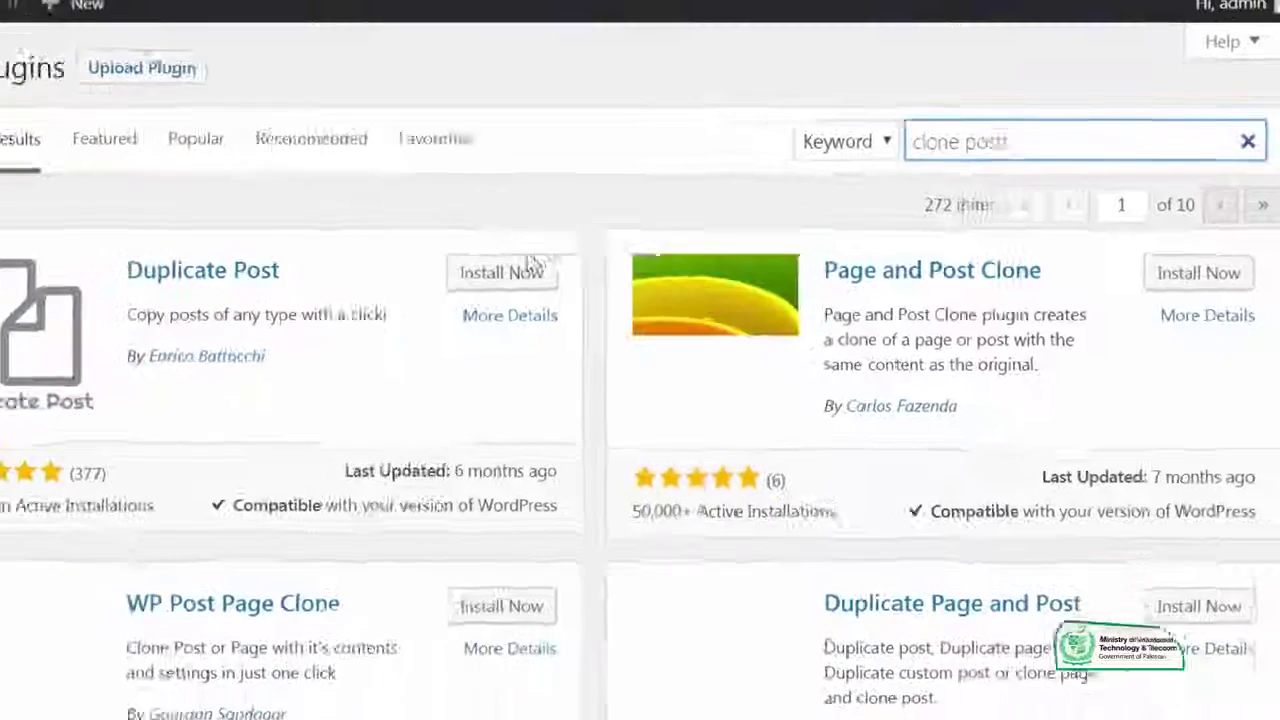
pyautogui.click(530, 265)
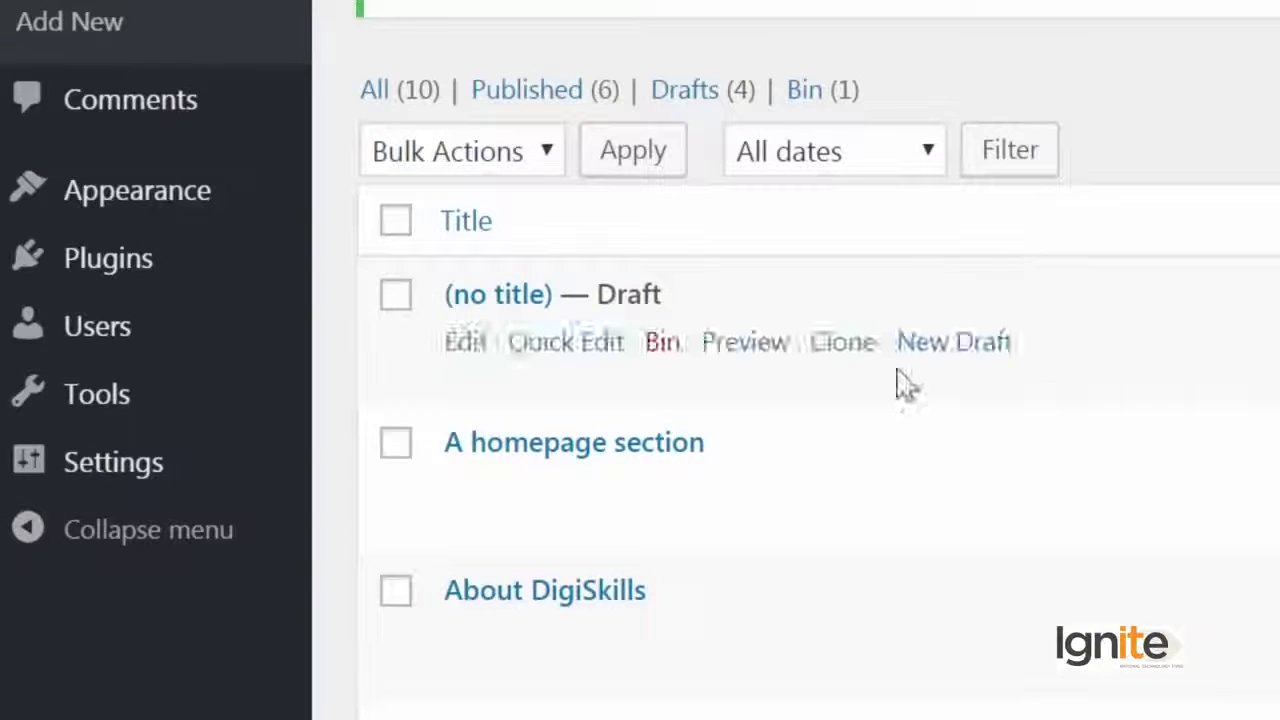
# - Examine the Clone and New Draft actions offered for the About DigiSkills customisation draft in the pages list
pyautogui.scroll(-4, 903, 380)
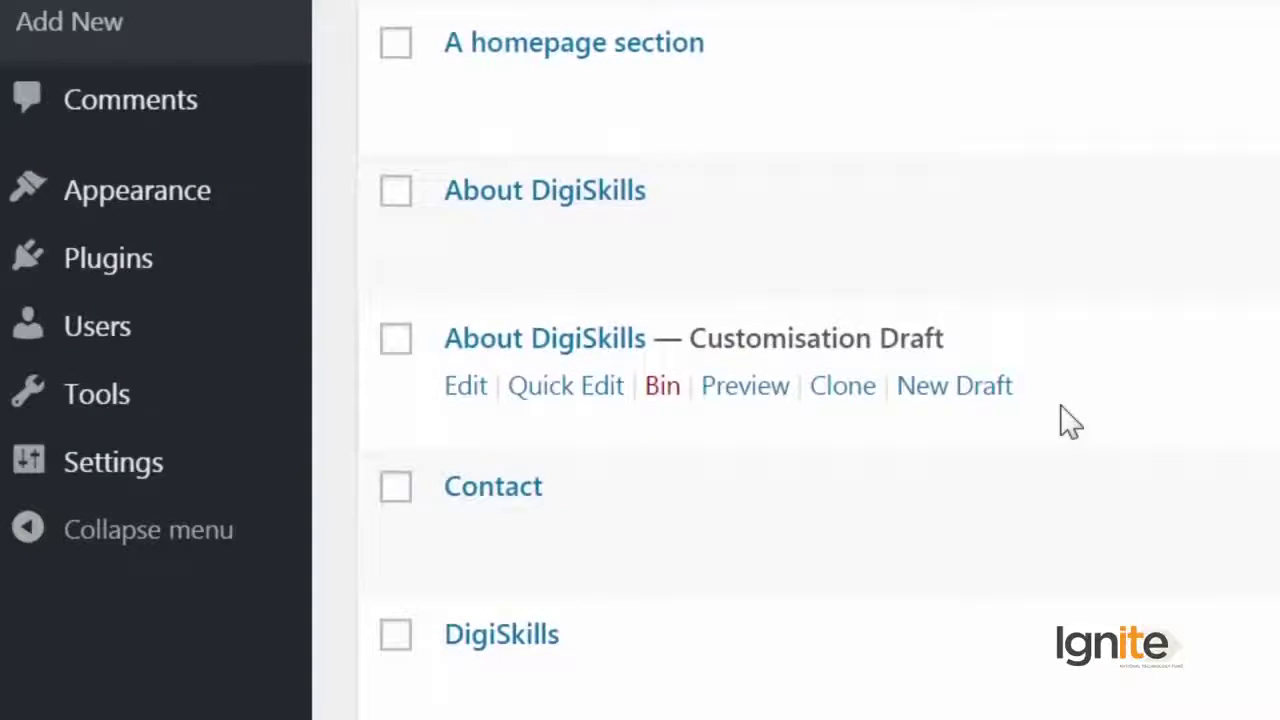